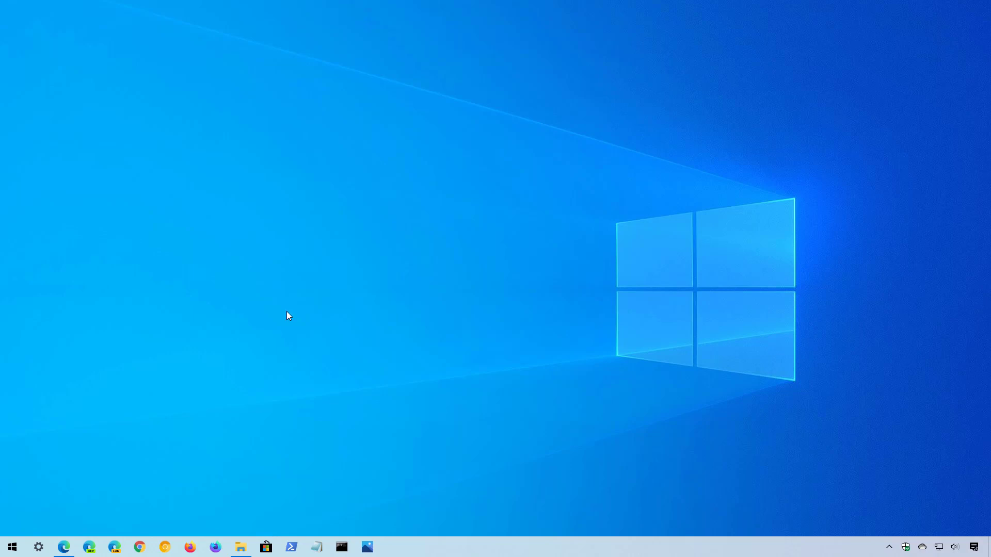
Step: Restore Edge showing the rufus.ie Download section offering Rufus 3.11
{"action": "left_click", "coordinate": [64, 547]}
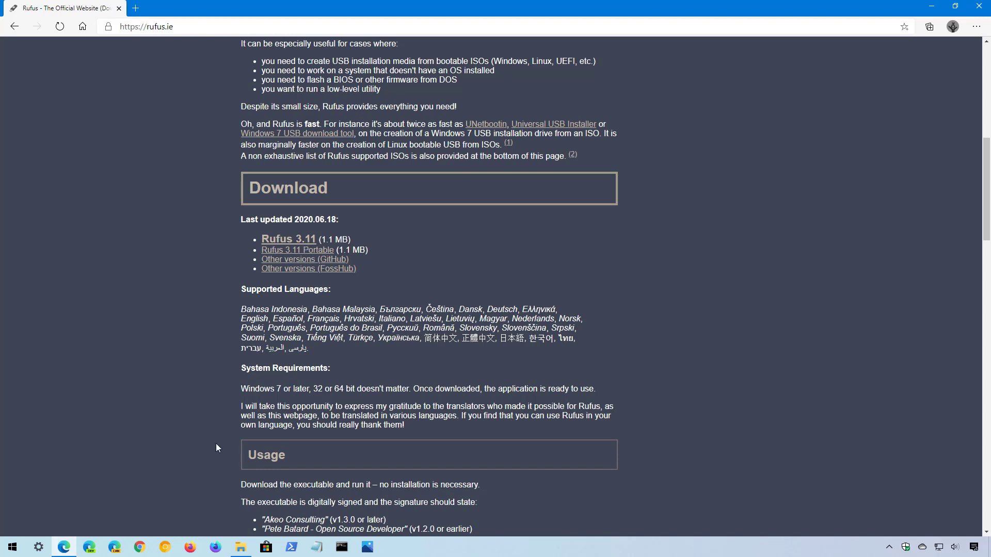
Step: Launch rufus-3.11.exe from the Downloads folder and approve its request to make changes
{"action": "left_click", "coordinate": [73, 547]}
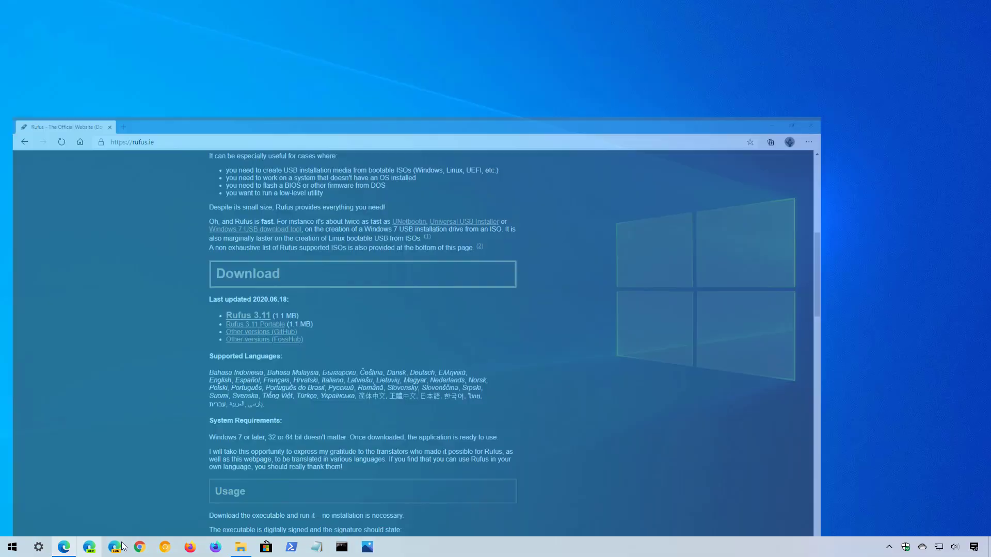
{"action": "left_click", "coordinate": [241, 547]}
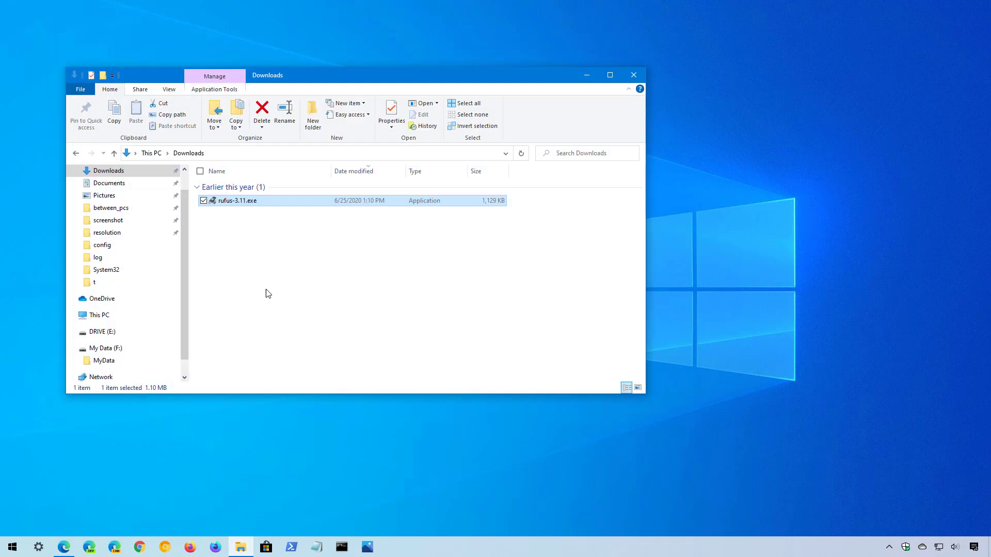
{"action": "double_click", "coordinate": [237, 202]}
{"action": "left_click", "coordinate": [439, 343]}
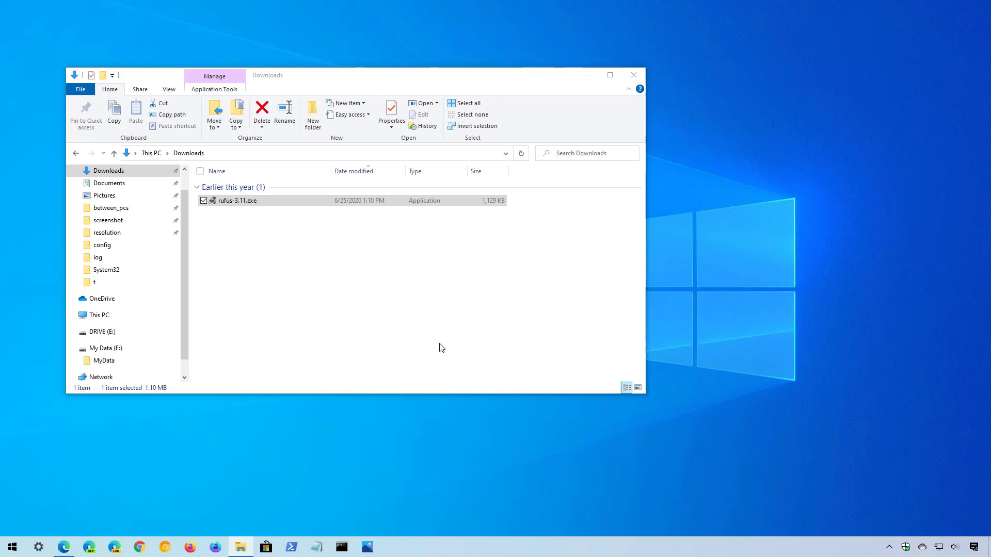
Step: Set Rufus's Check for updates policy to Daily (Default)
{"action": "left_click", "coordinate": [581, 75]}
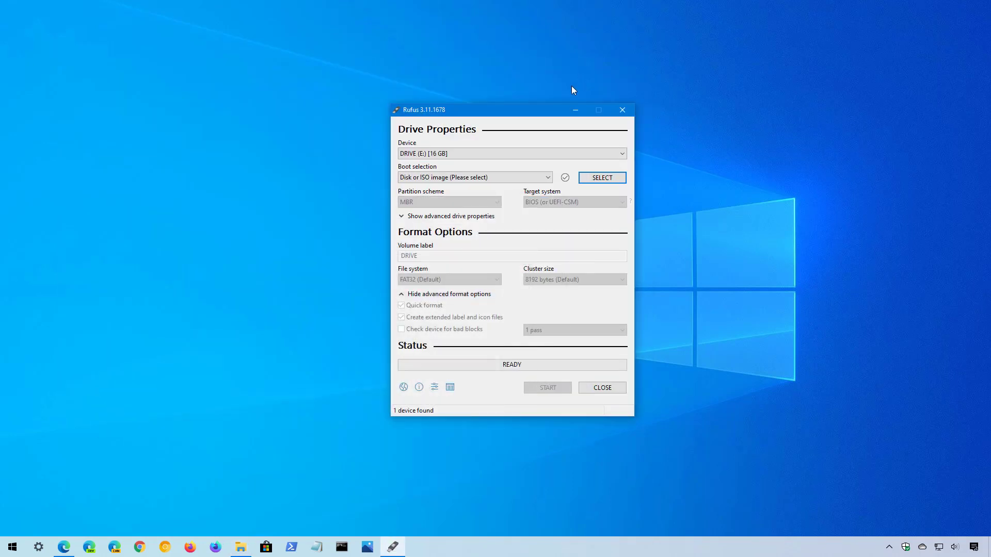
{"action": "left_click", "coordinate": [435, 388]}
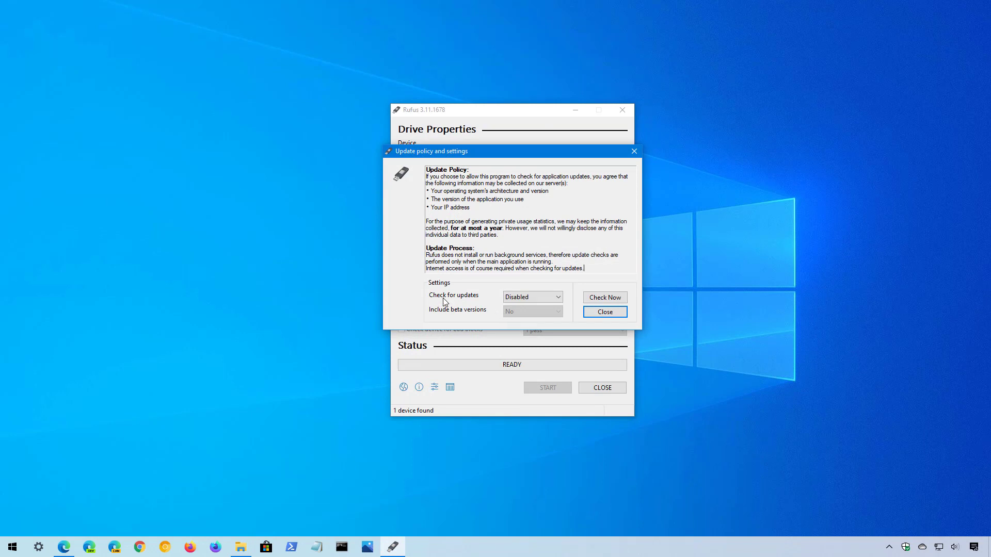
{"action": "left_click", "coordinate": [519, 303]}
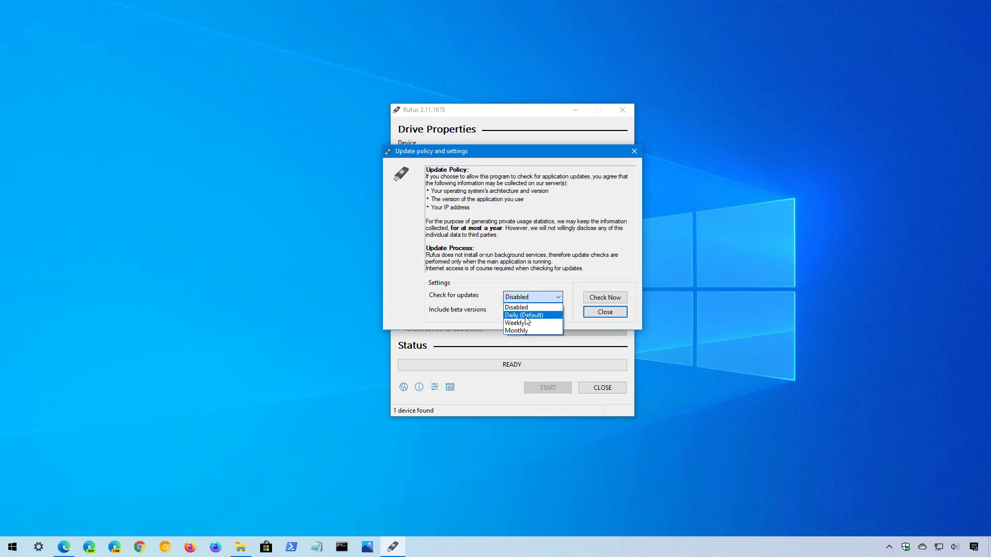
{"action": "left_click", "coordinate": [525, 315]}
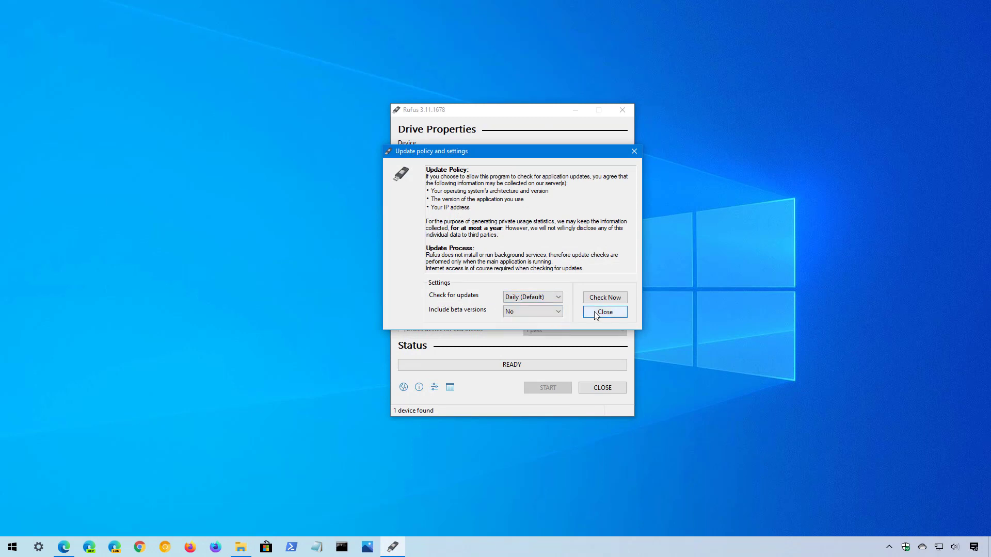
{"action": "left_click", "coordinate": [595, 313]}
Step: Close Rufus and relaunch rufus-3.11.exe from Downloads, approving the prompt again
{"action": "left_click", "coordinate": [628, 112]}
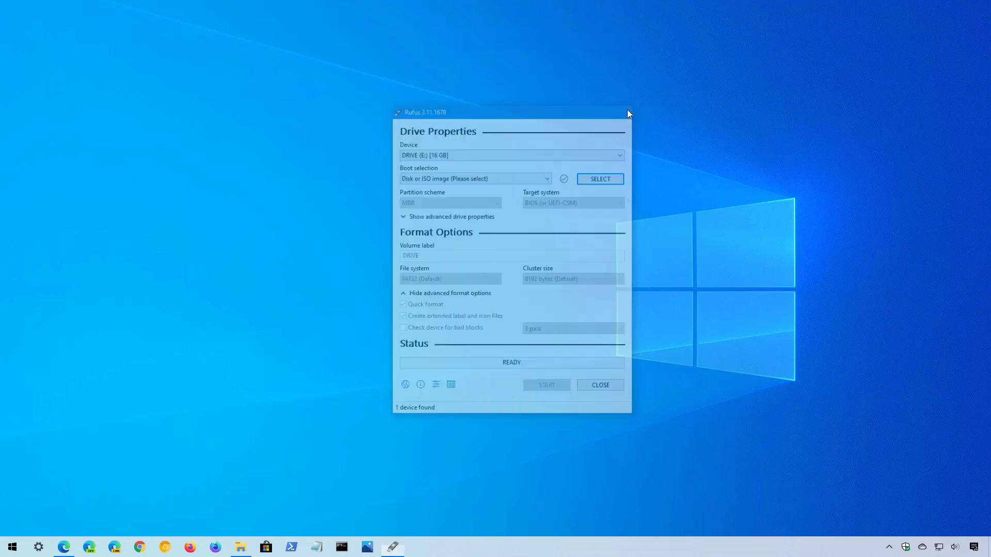
{"action": "left_click", "coordinate": [240, 548]}
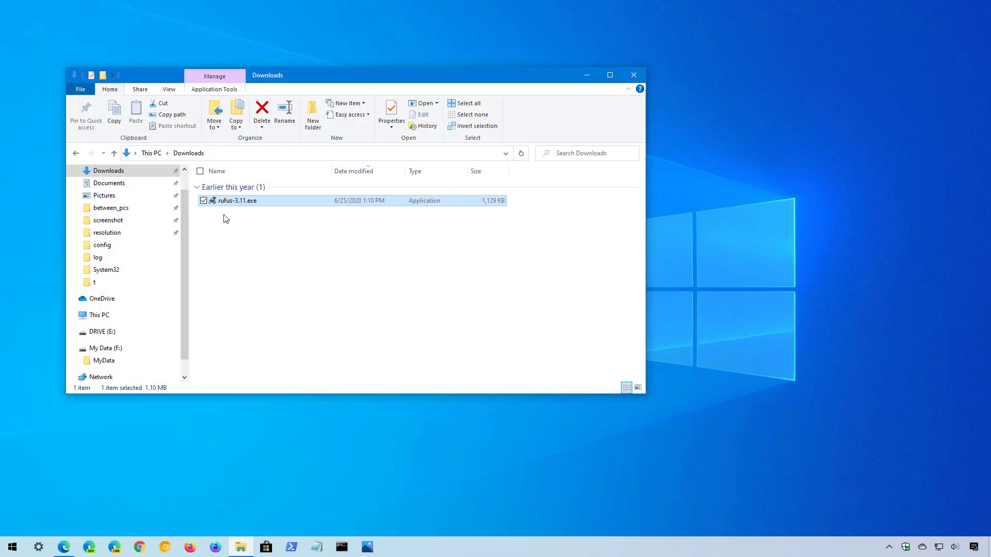
{"action": "double_click", "coordinate": [224, 200]}
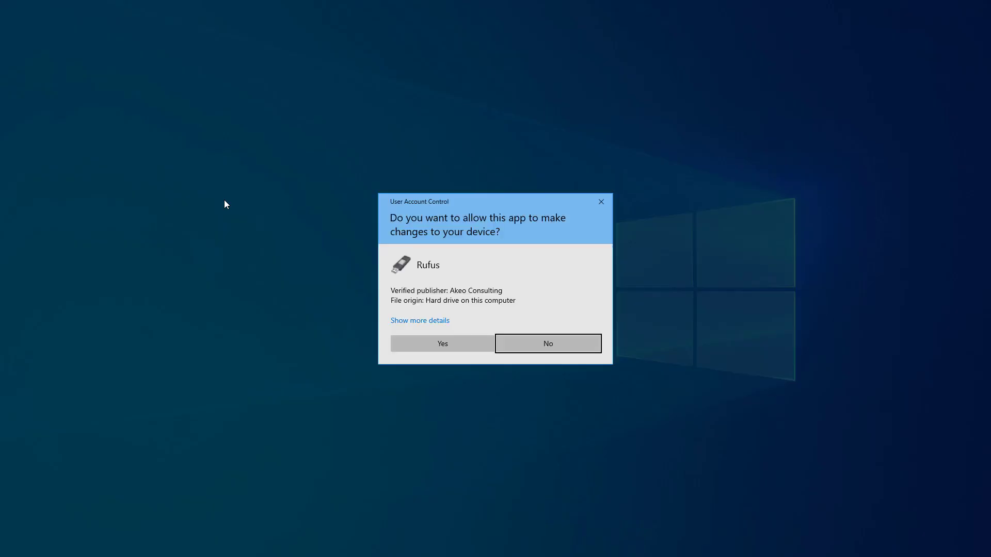
{"action": "left_click", "coordinate": [466, 344]}
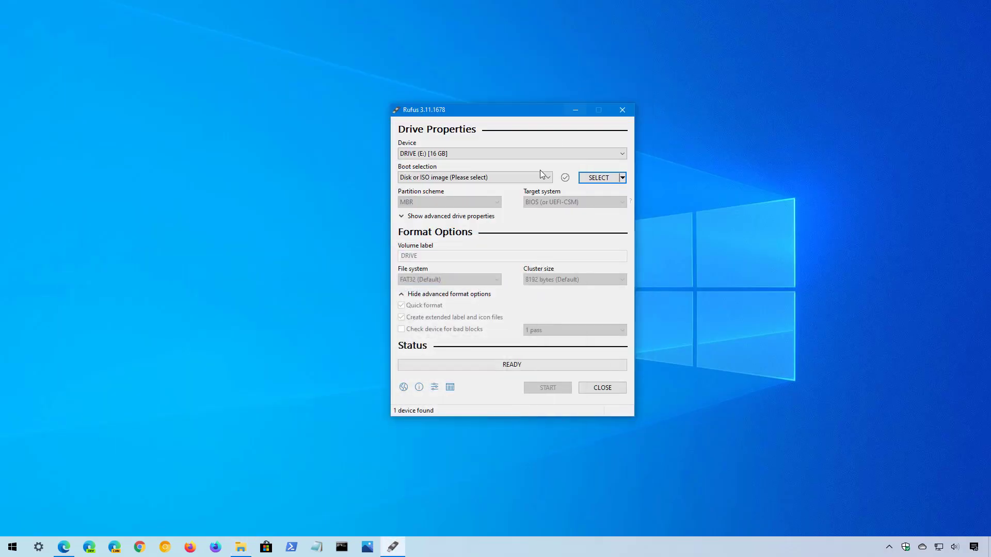
Step: Switch the SELECT button to DOWNLOAD and run it to open the Download ISO Image dialog
{"action": "left_click", "coordinate": [623, 177]}
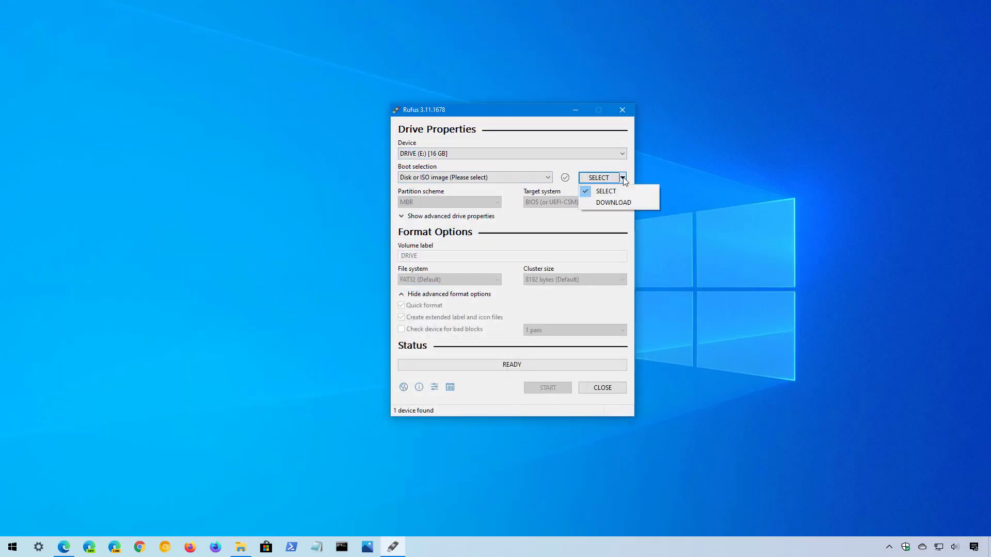
{"action": "left_click", "coordinate": [614, 203]}
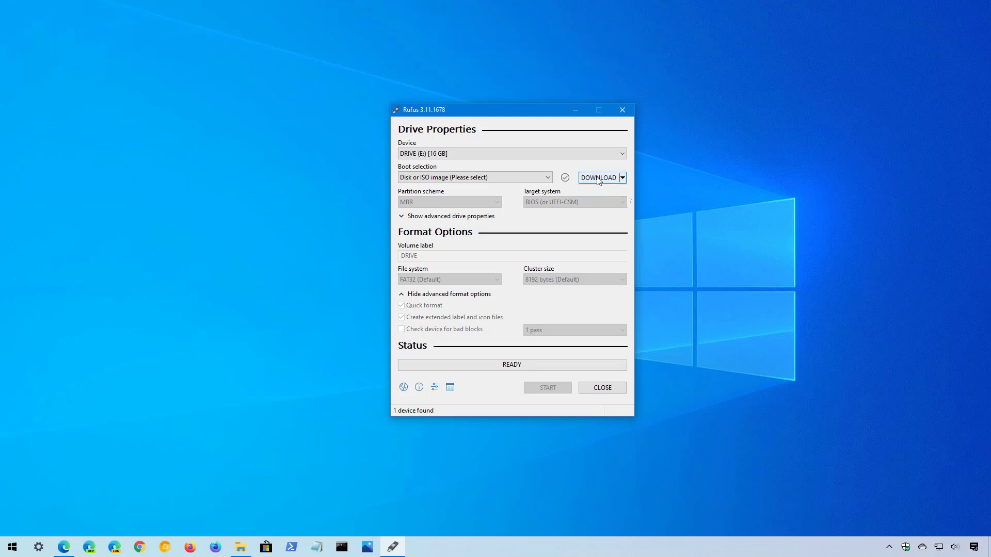
{"action": "left_click", "coordinate": [598, 178]}
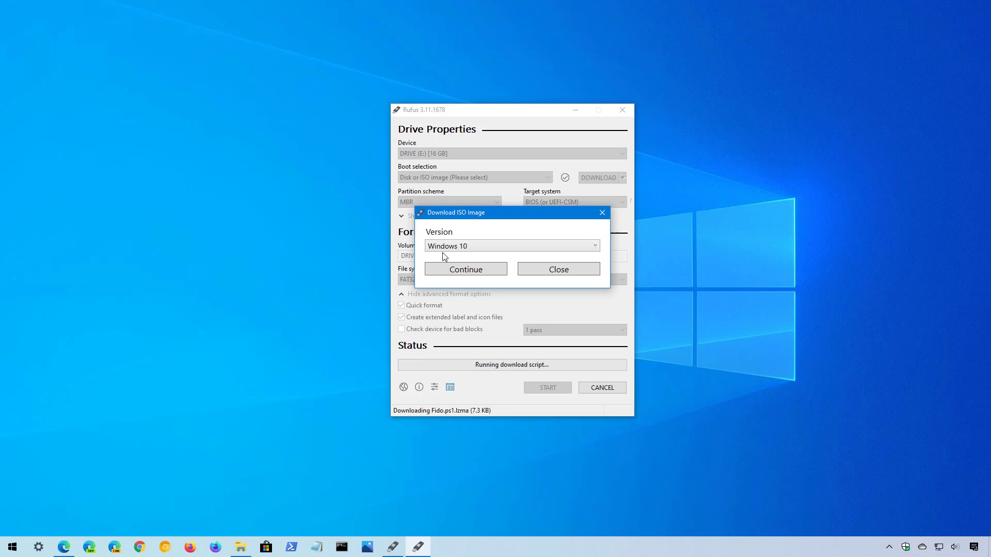
Step: Keep Windows 10, pick release 19H2 (Build 18363.418) and confirm the Home/Pro edition
{"action": "left_click", "coordinate": [455, 274]}
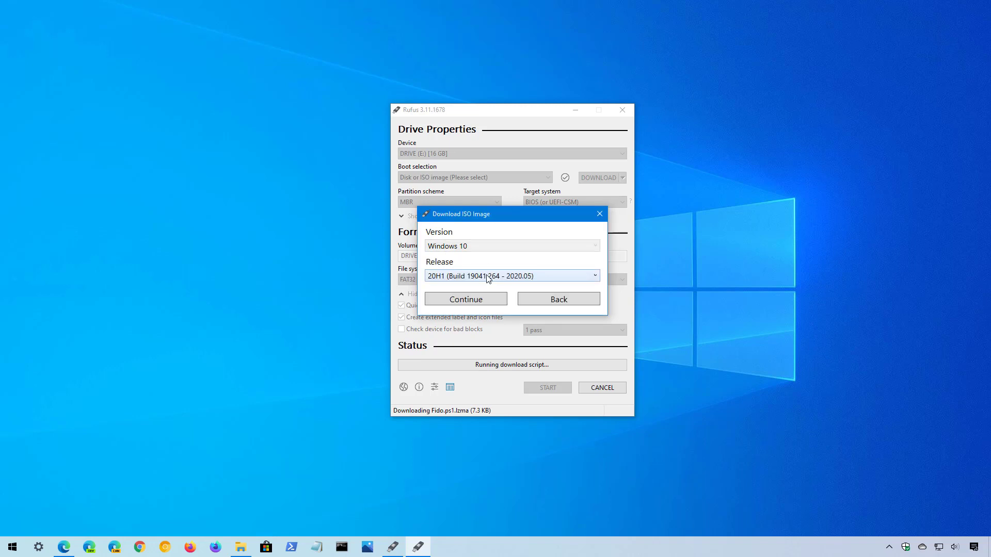
{"action": "left_click", "coordinate": [488, 278]}
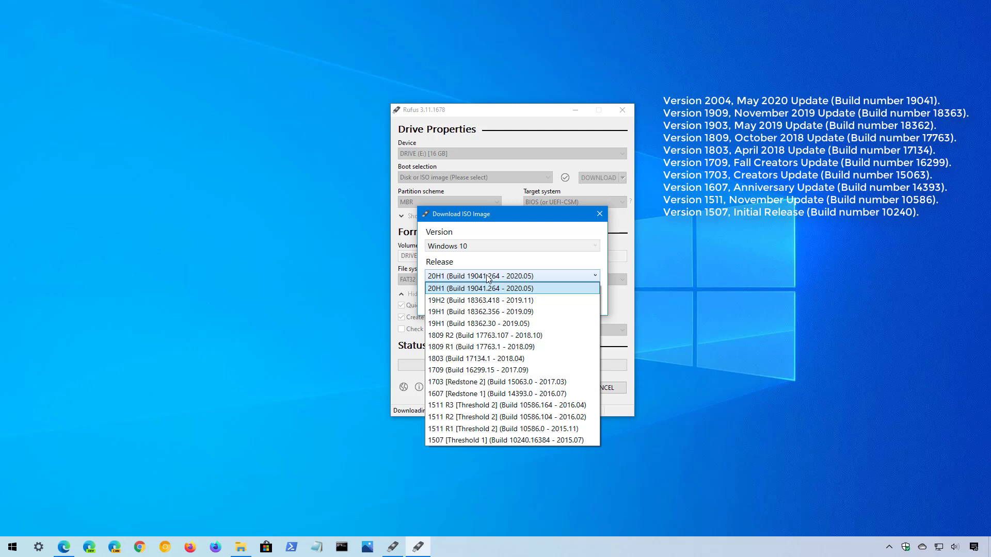
{"action": "left_click", "coordinate": [491, 302]}
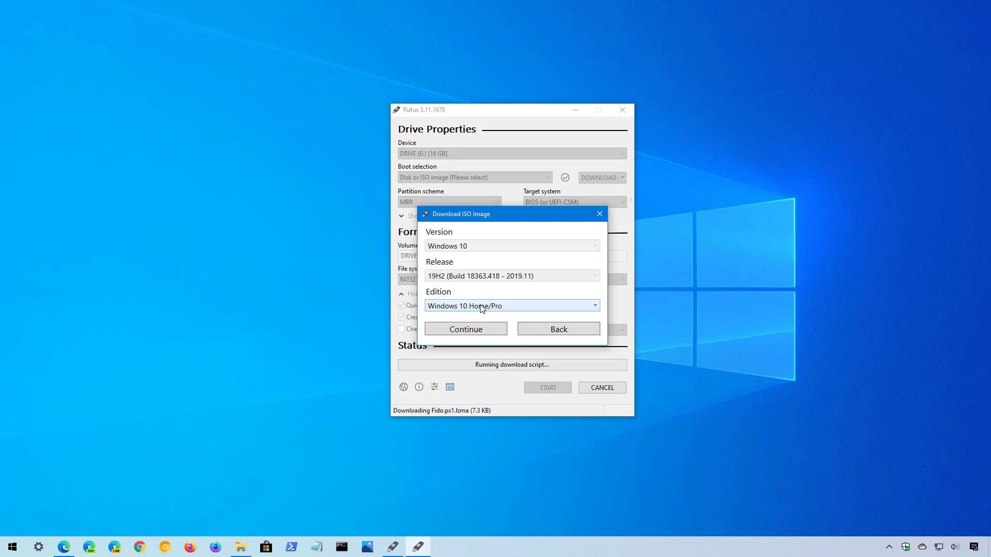
{"action": "left_click", "coordinate": [476, 332]}
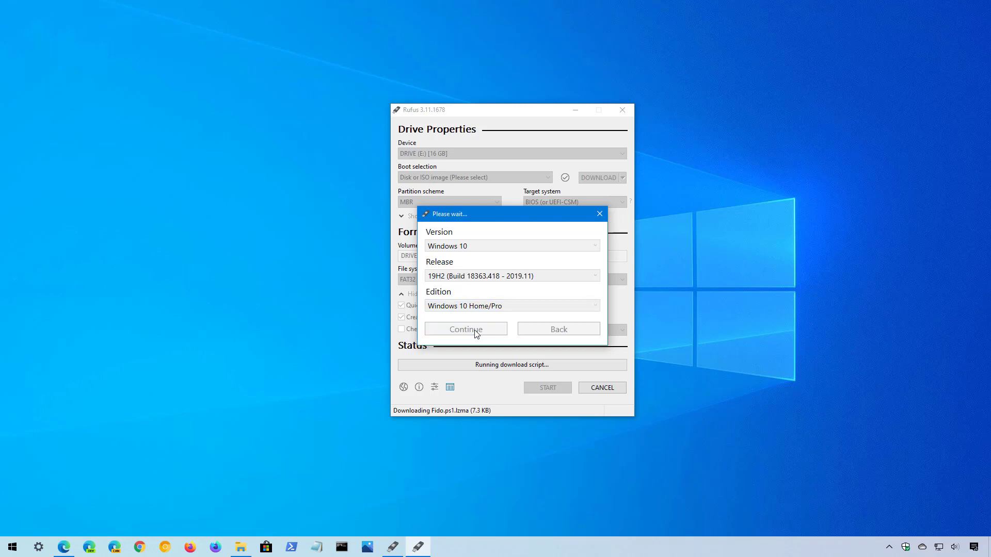
Step: Set the download language to English and continue
{"action": "left_click", "coordinate": [486, 339]}
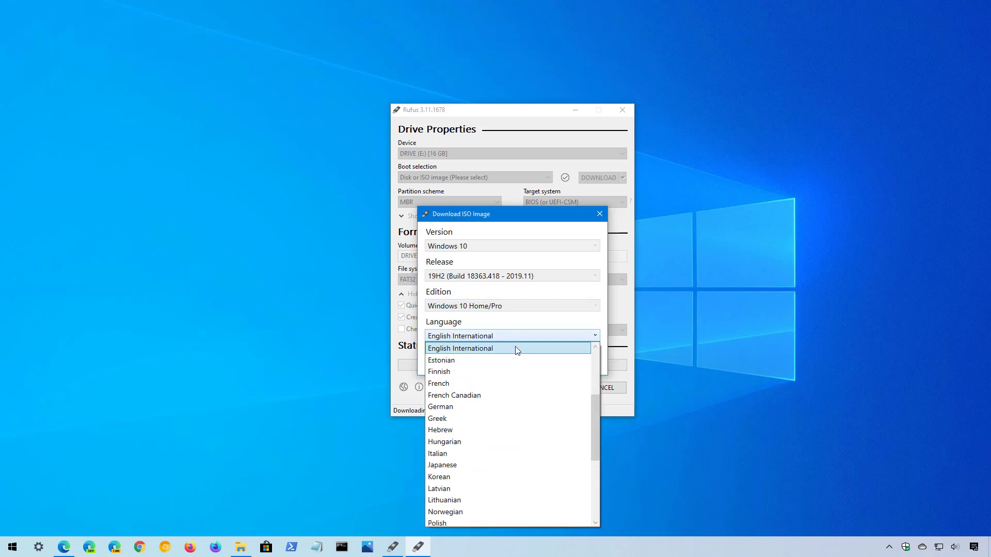
{"action": "scroll", "coordinate": [593, 427], "scroll_direction": "up", "scroll_amount": 1}
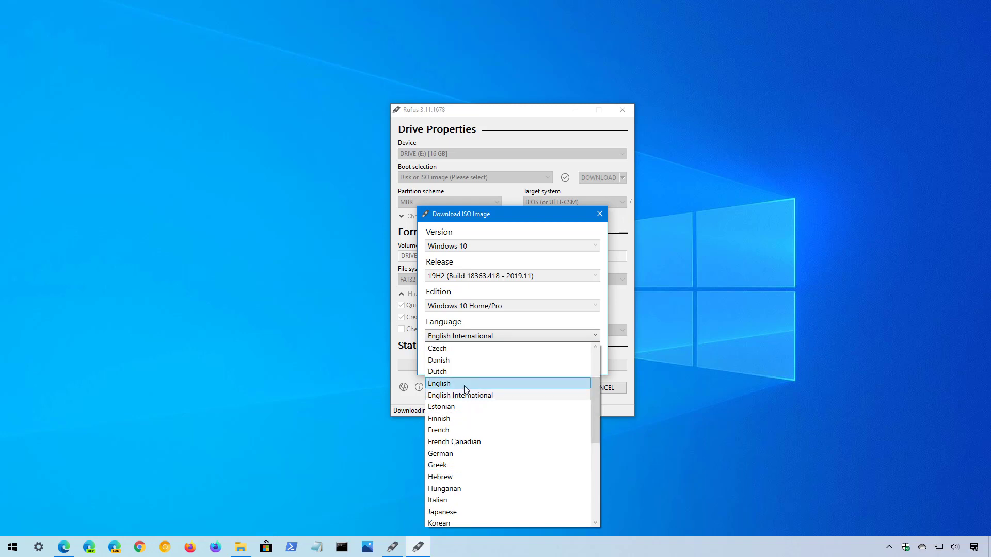
{"action": "left_click", "coordinate": [464, 386]}
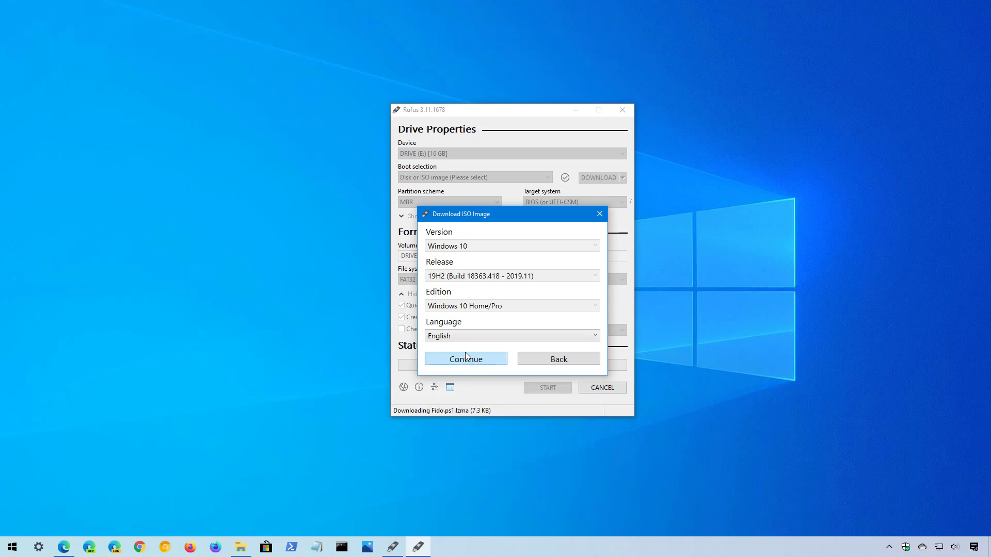
{"action": "left_click", "coordinate": [472, 336]}
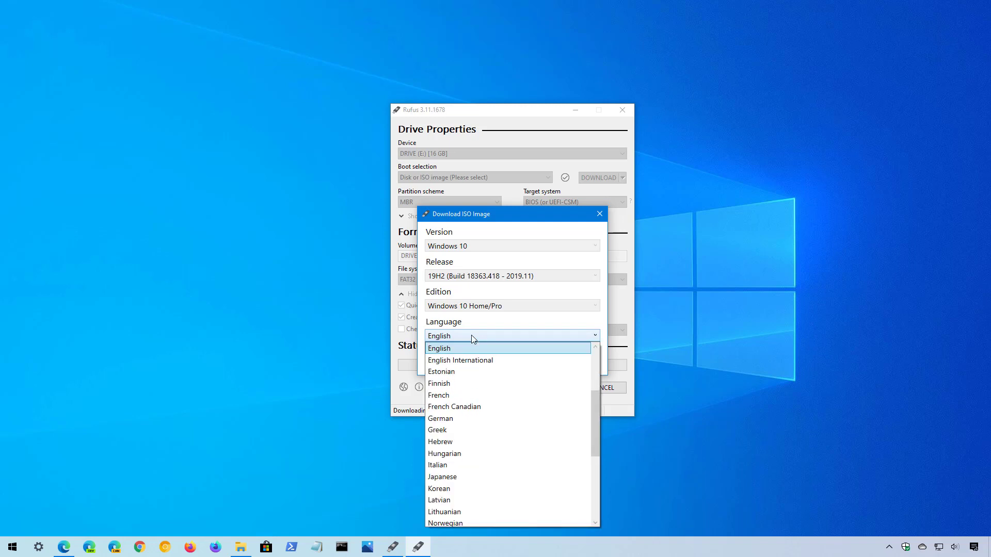
{"action": "key", "text": "Up"}
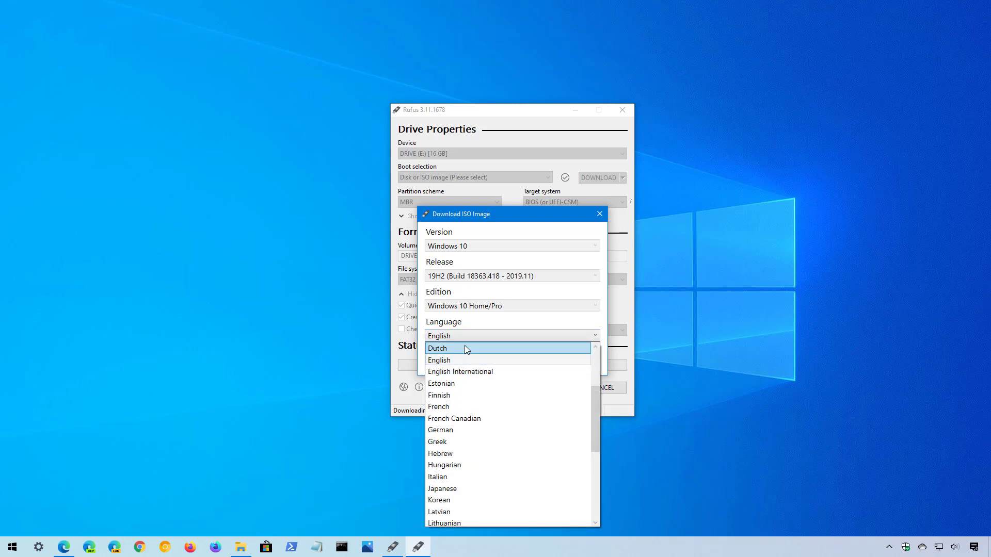
{"action": "left_click", "coordinate": [464, 361]}
{"action": "left_click", "coordinate": [480, 358]}
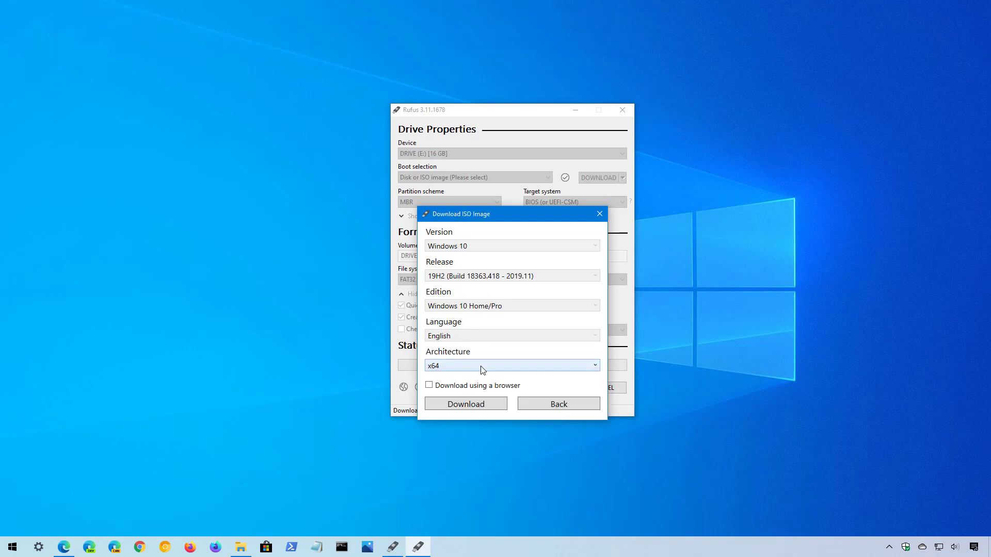
Step: Keep x64 as the architecture, moving the dialog higher on screen
{"action": "left_click", "coordinate": [482, 368]}
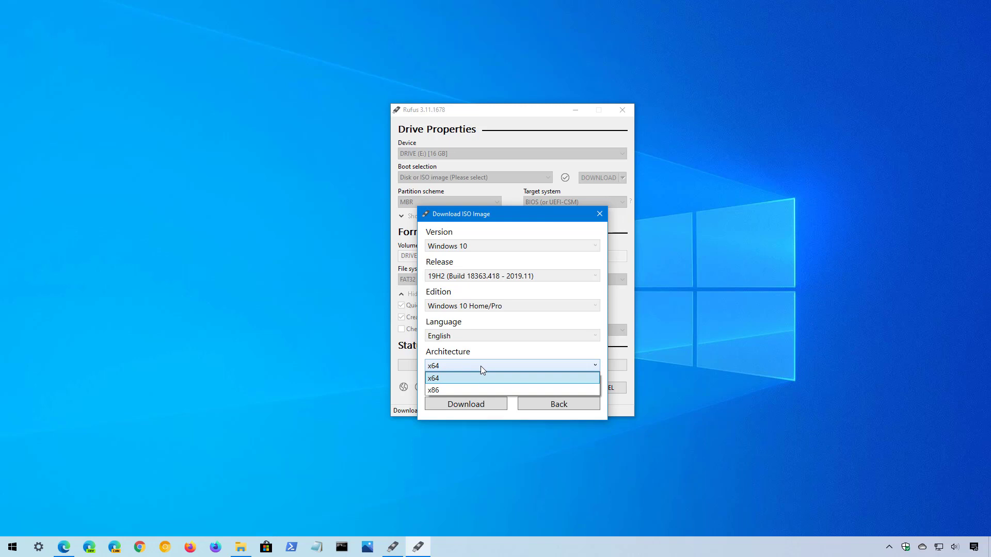
{"action": "left_click", "coordinate": [481, 367]}
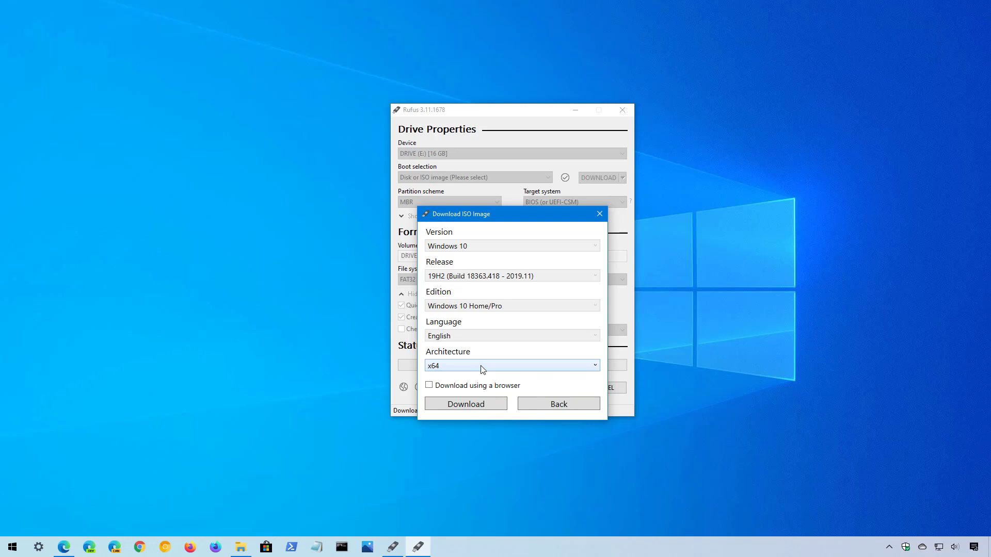
{"action": "left_click_drag", "start_coordinate": [484, 219], "coordinate": [478, 167]}
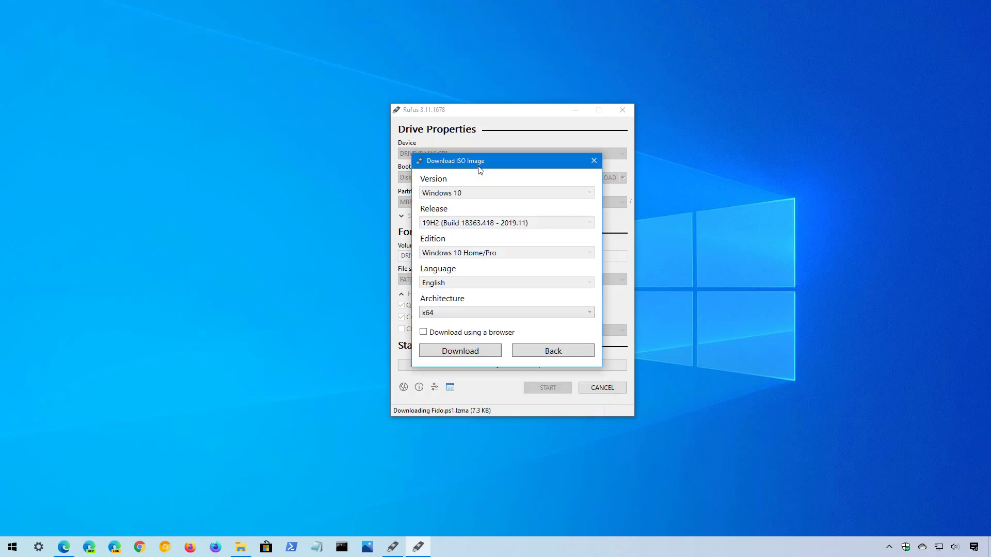
{"action": "left_click", "coordinate": [485, 315]}
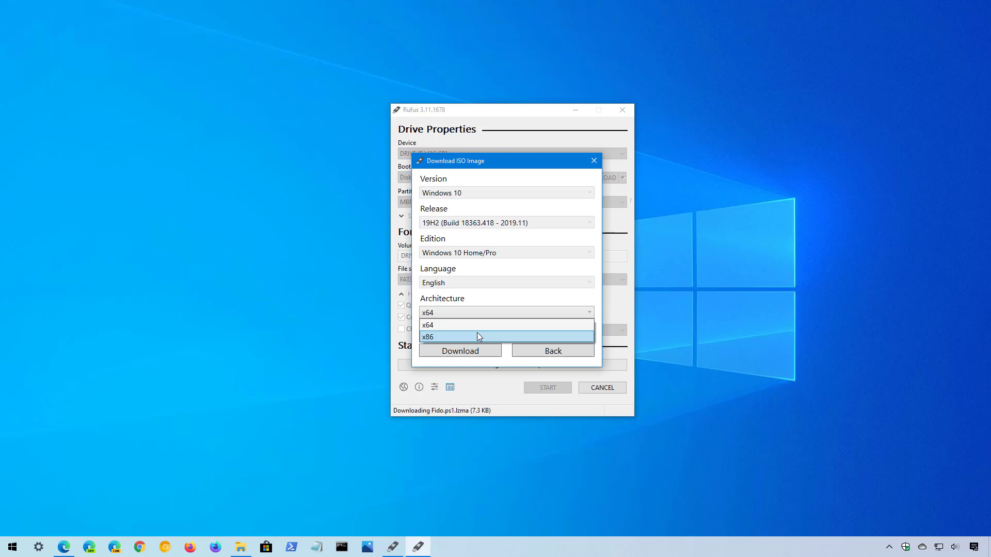
{"action": "left_click", "coordinate": [478, 312]}
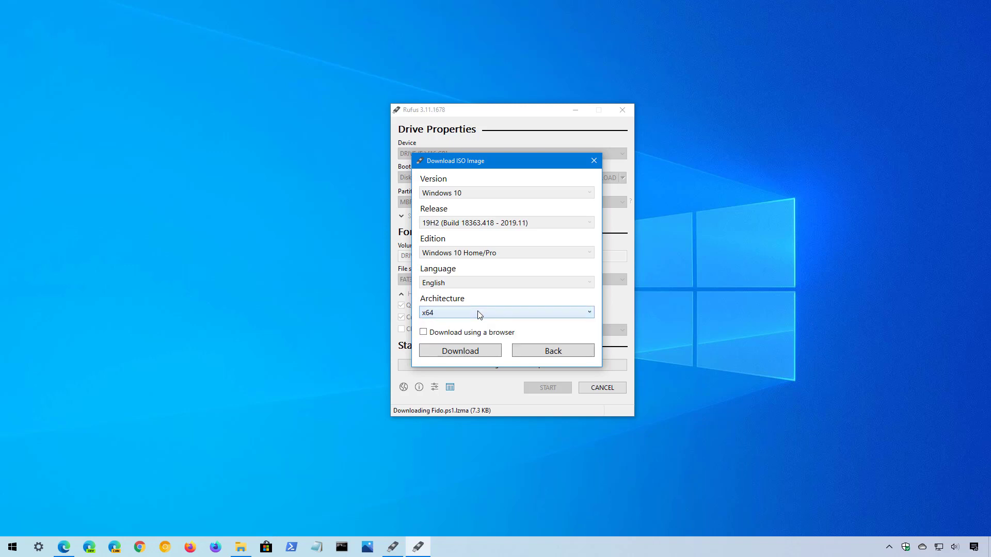
Step: Download the ISO and save Win10_1909_English_x64.iso into the Downloads folder
{"action": "left_click", "coordinate": [479, 352]}
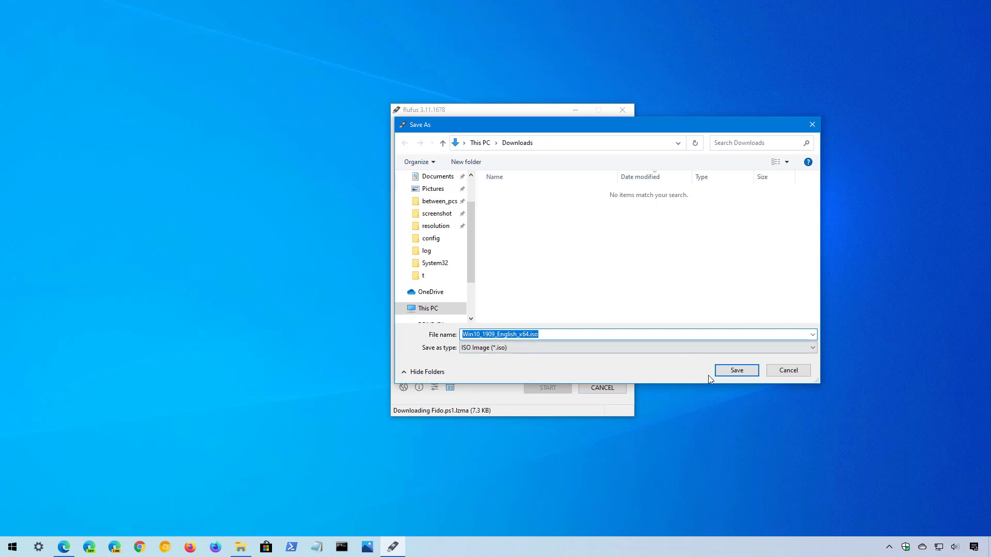
{"action": "left_click", "coordinate": [737, 372]}
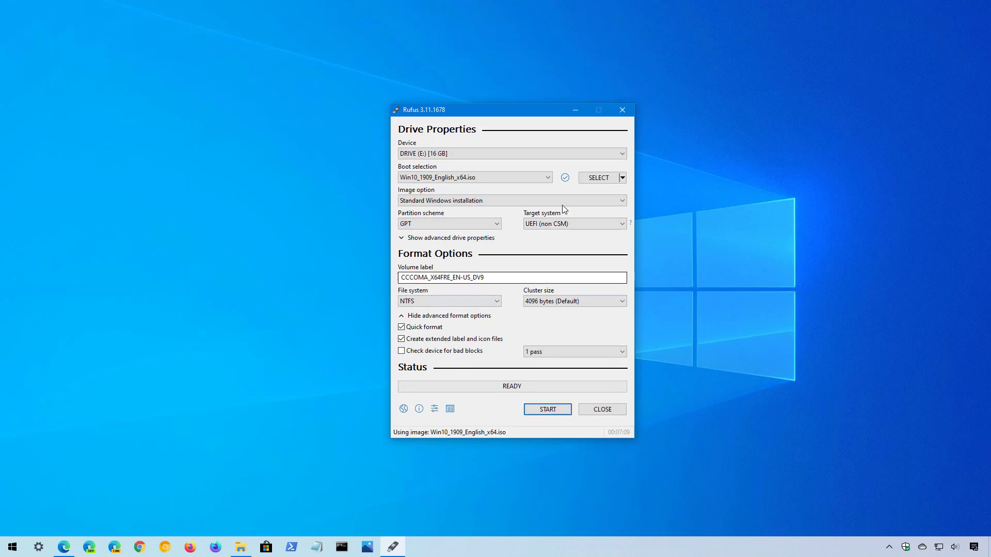
Step: Check that Win10_1909_English_x64.iso (5,294,394 KB) is in Downloads, then return to Rufus
{"action": "left_click", "coordinate": [242, 546]}
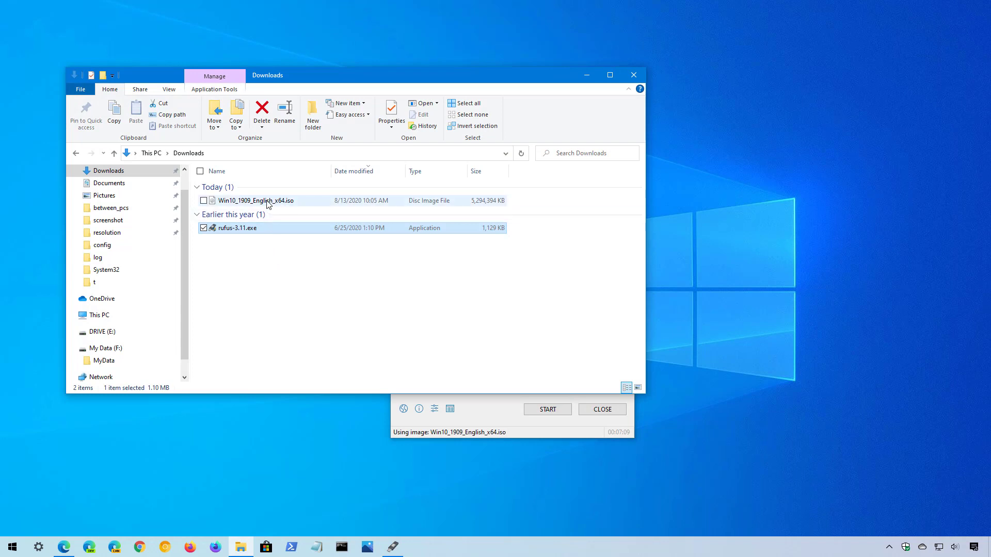
{"action": "left_click", "coordinate": [268, 204]}
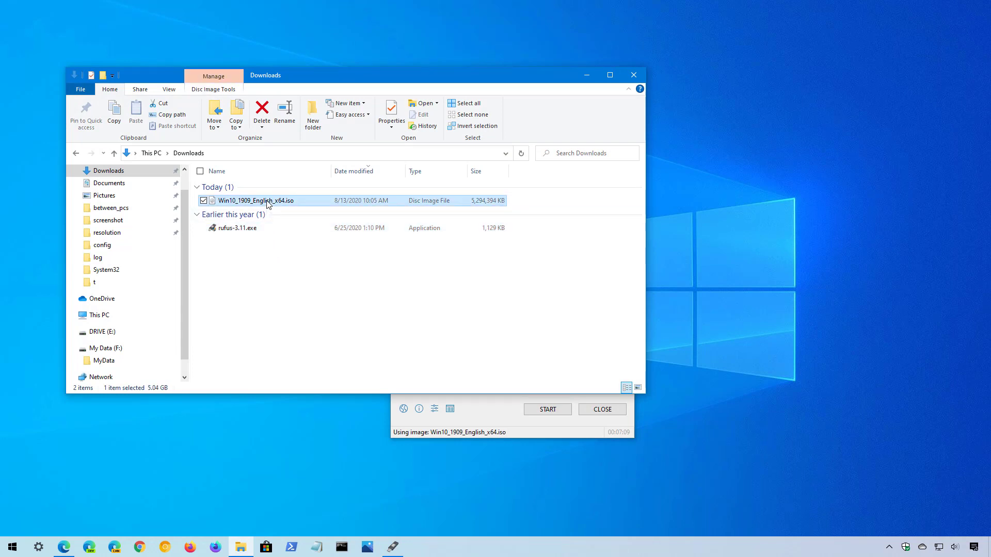
{"action": "left_click", "coordinate": [587, 75]}
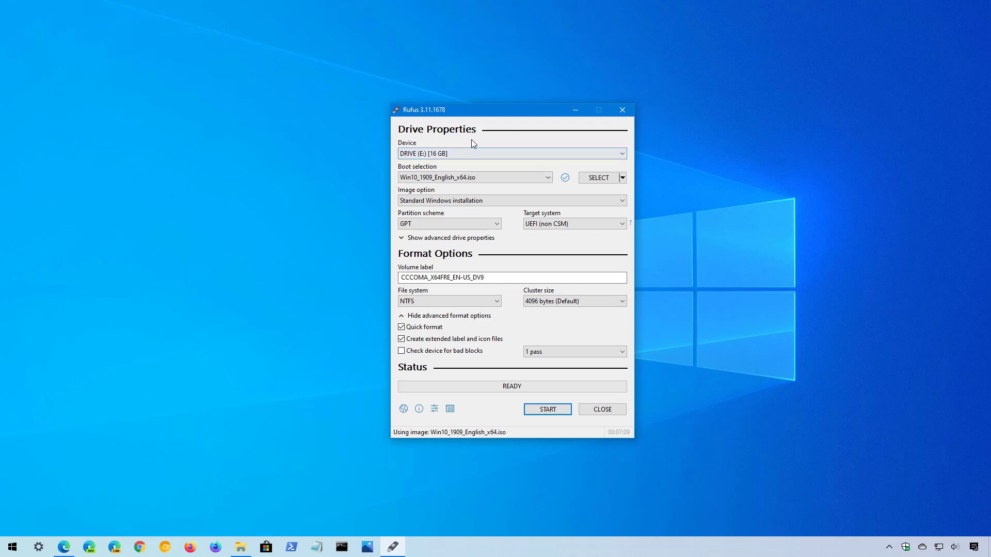
Step: Keep DRIVE (E:) [16 GB] selected as the target device
{"action": "left_click", "coordinate": [470, 153]}
{"action": "left_click", "coordinate": [470, 153]}
{"action": "left_click", "coordinate": [574, 112]}
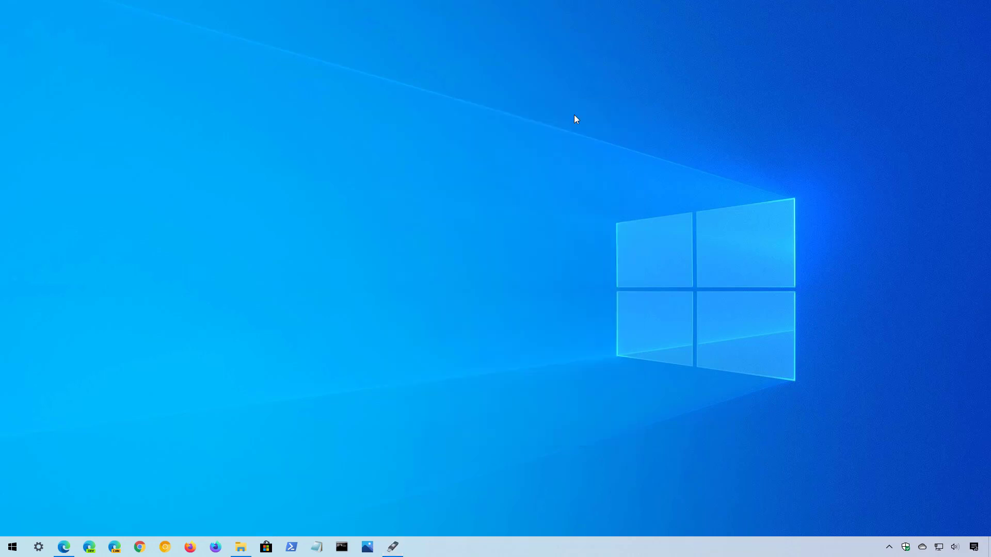